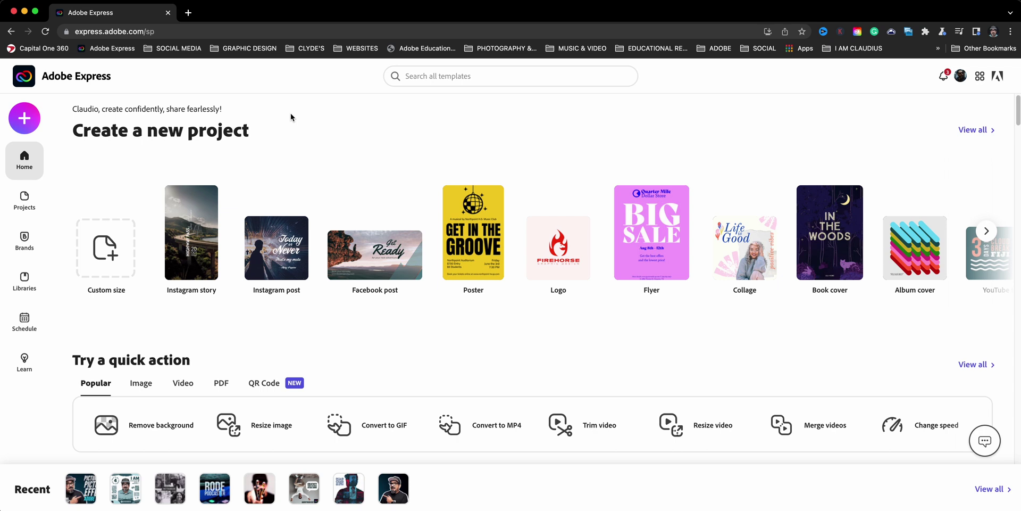
Reverse the log-walking clip at Normal speed with Mute on, then download the reversed video.
left_click(23, 121)
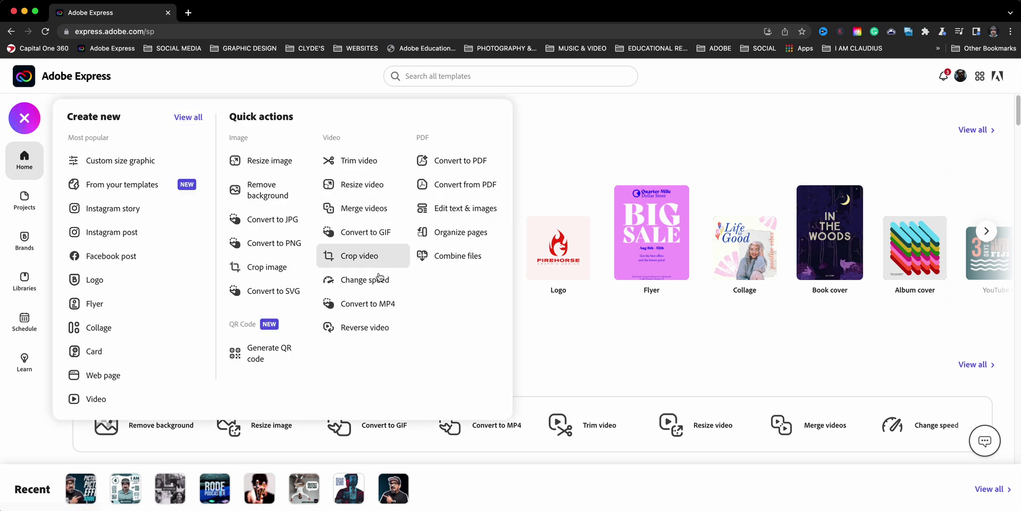
left_click(374, 333)
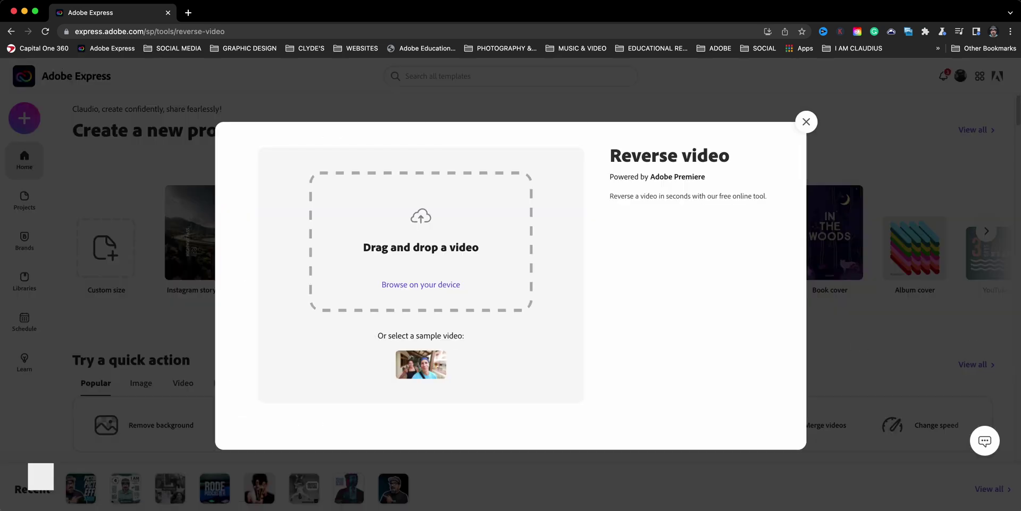
left_click_drag(673, 343, 478, 303)
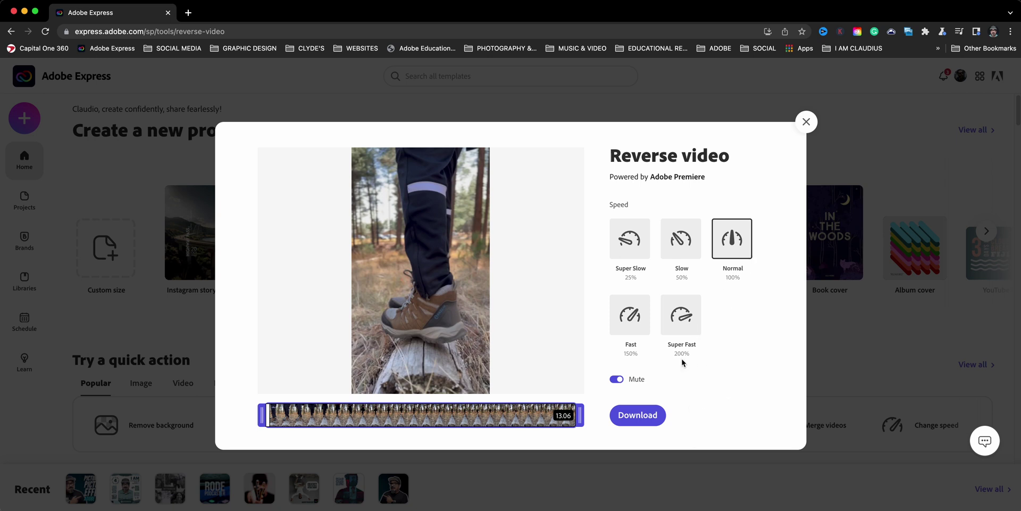
left_click(656, 416)
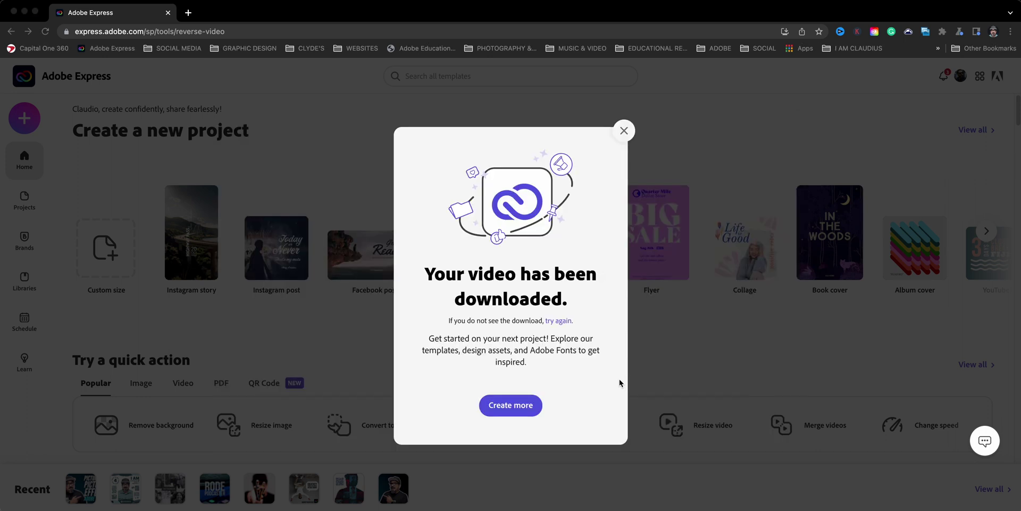
left_click(625, 132)
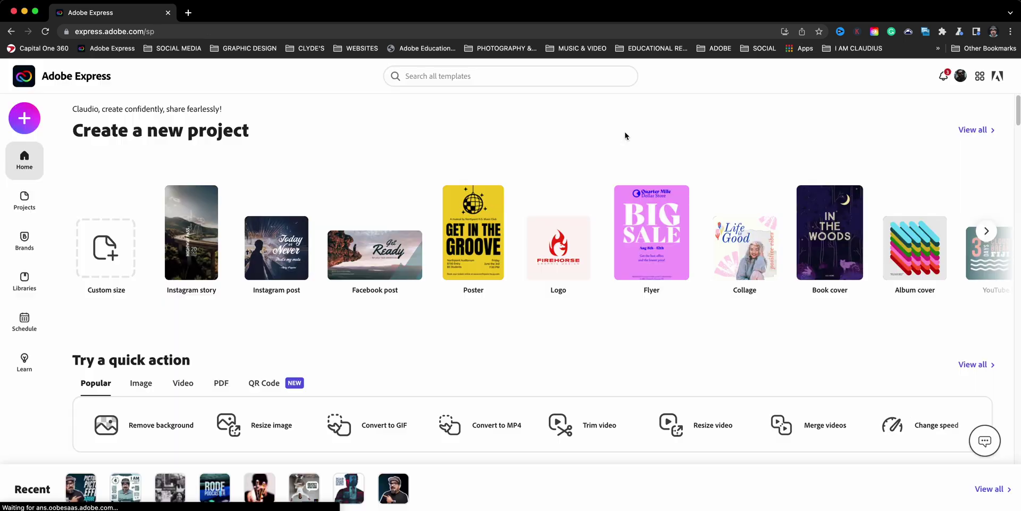
Create a video project titled 'Reverse Video Sample' and start it without a story template.
left_click(22, 123)
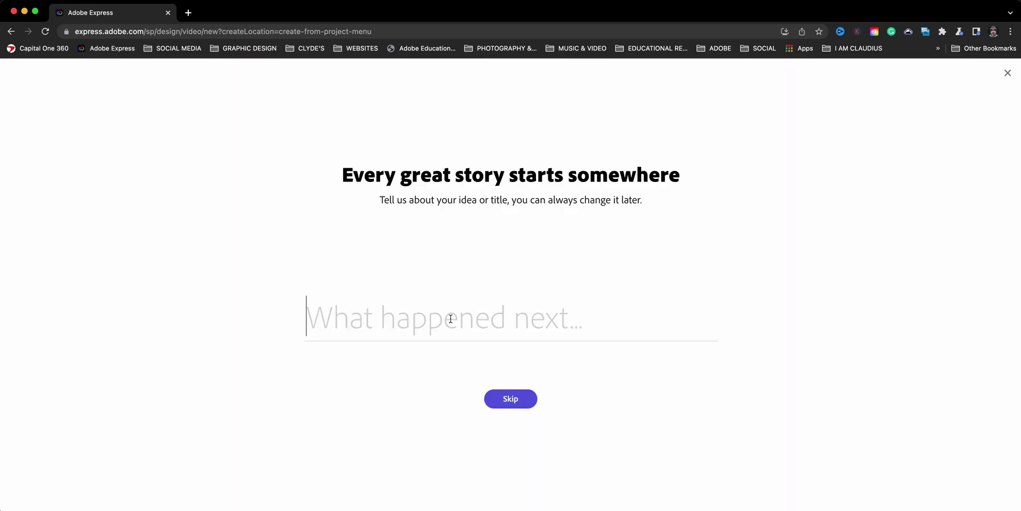
type("Reverse")
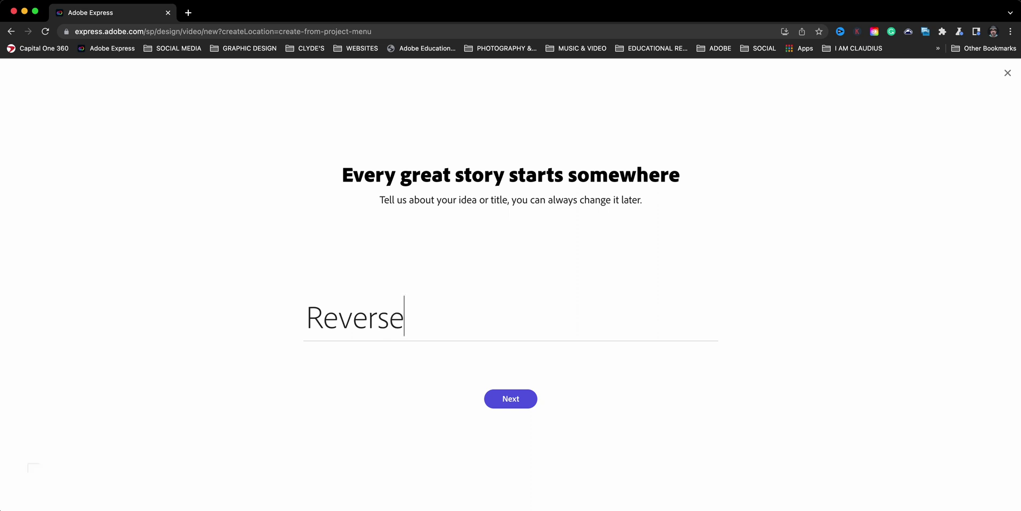
type(" Video ")
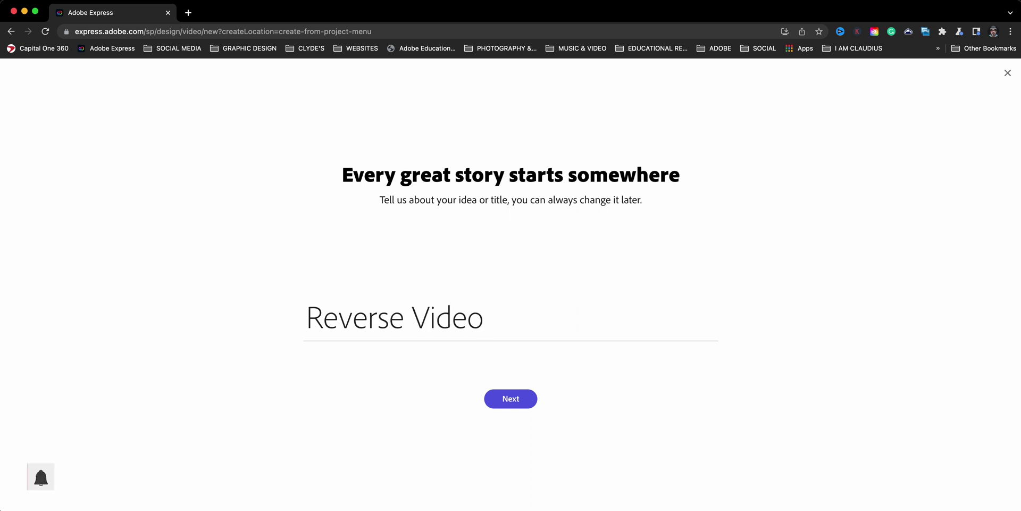
type("Sample")
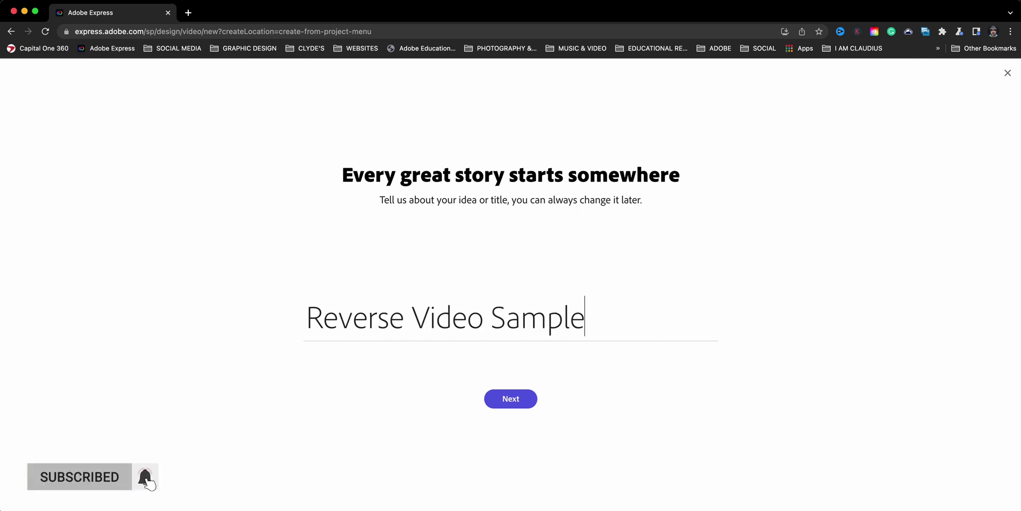
left_click(487, 392)
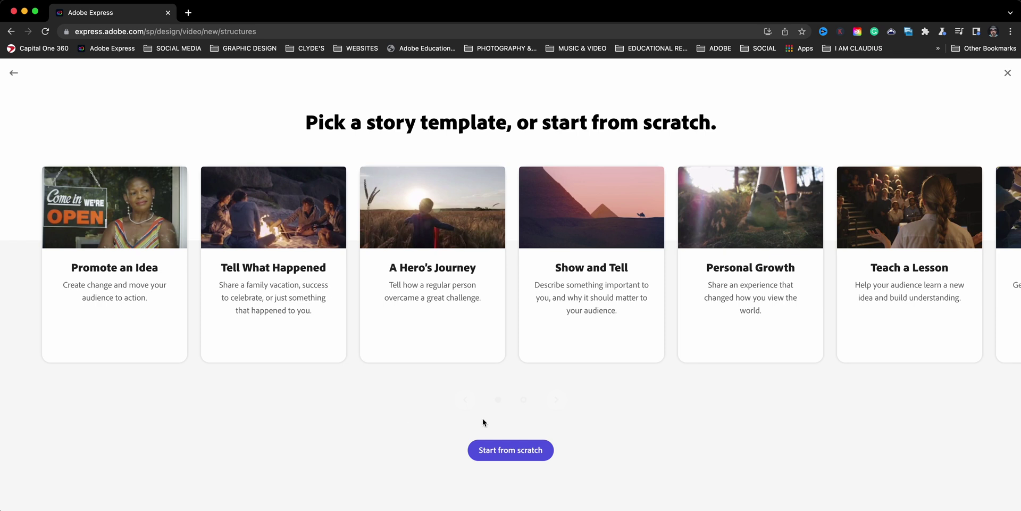
left_click(504, 449)
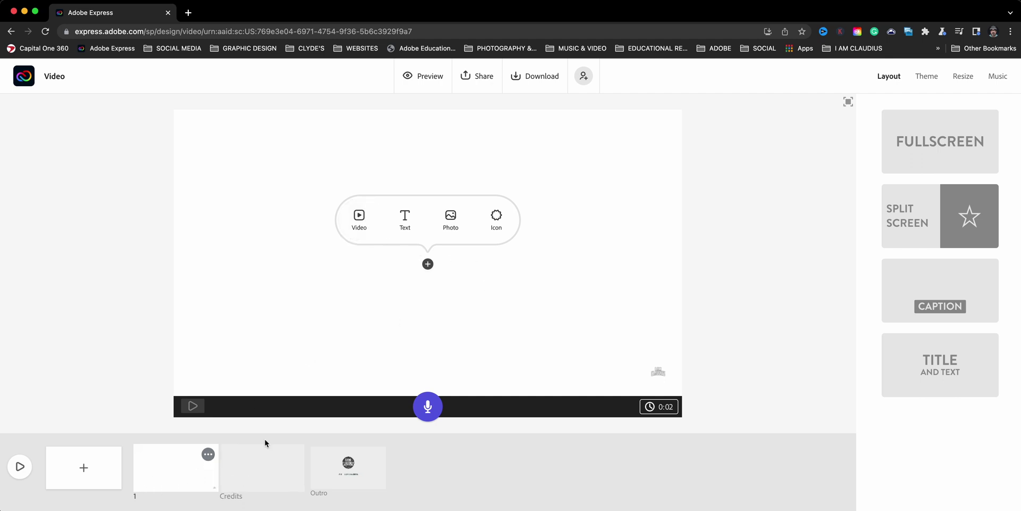
Add Desktop's REVERSE_AdobeExpress.mp4 to scene 1, trimmed to its full 0:13 length.
left_click(370, 230)
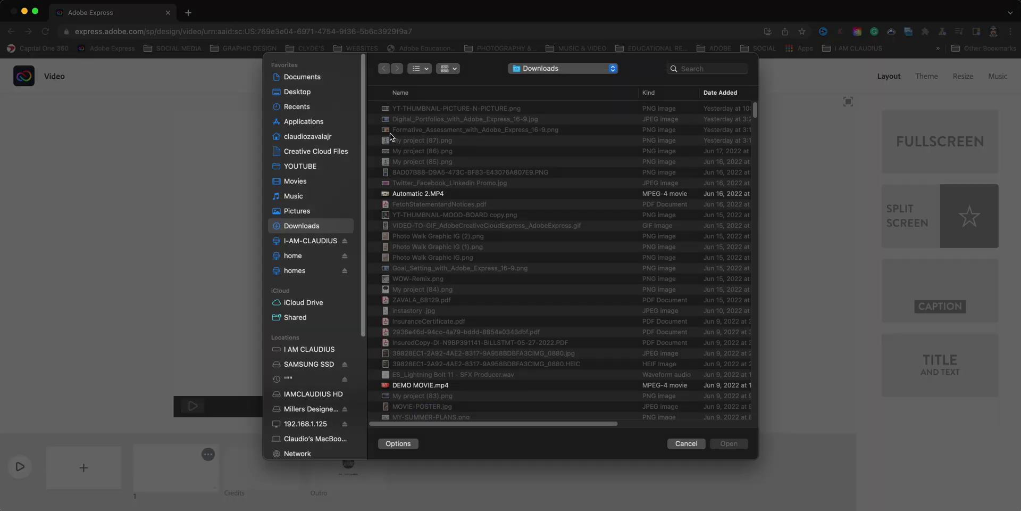
left_click(332, 95)
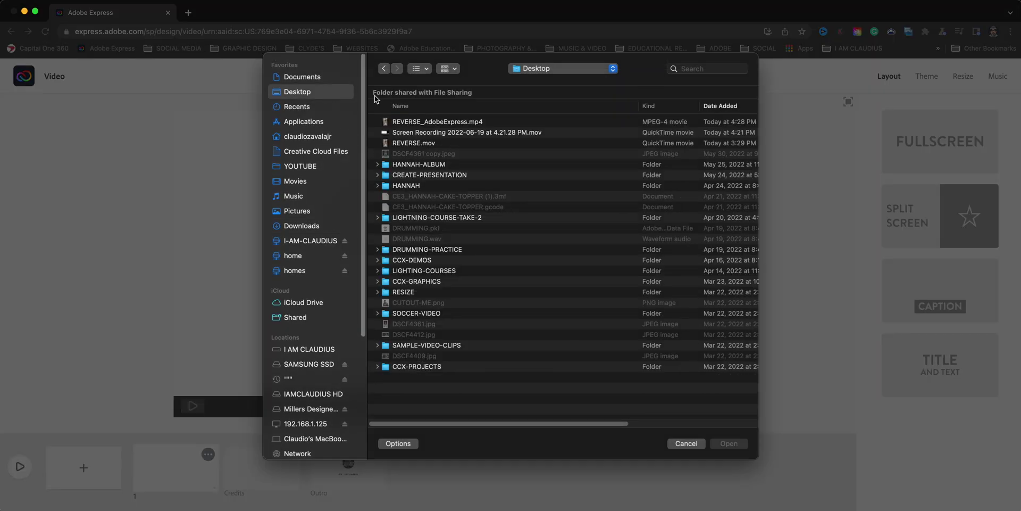
left_click(408, 123)
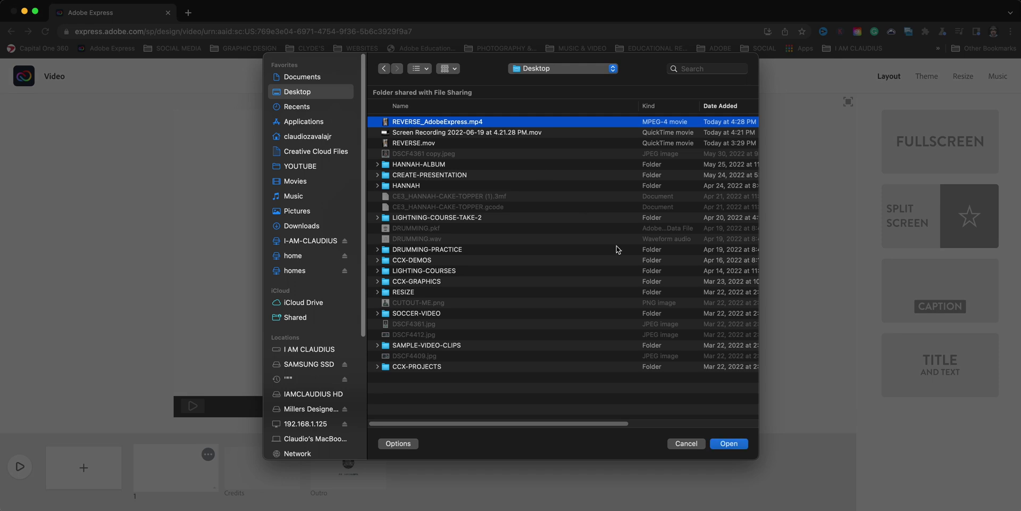
left_click(729, 443)
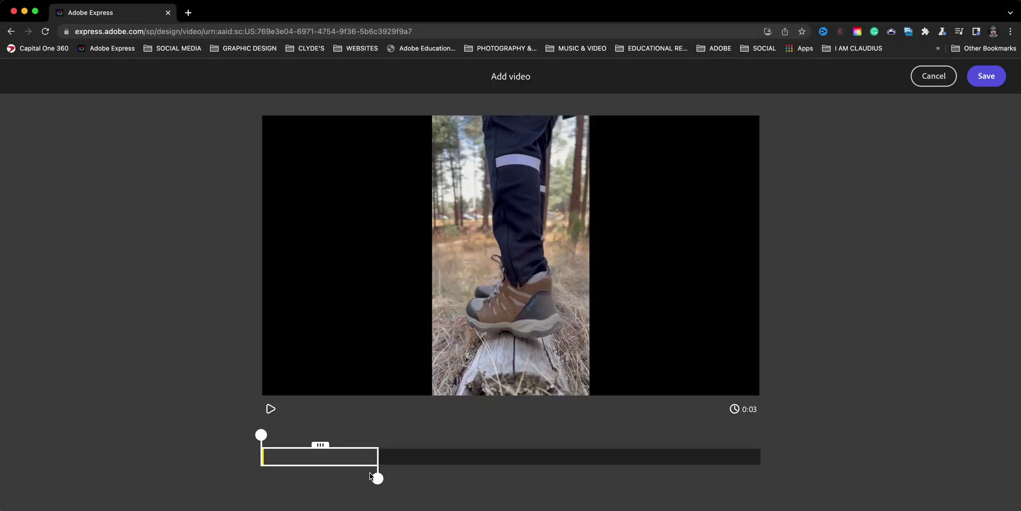
mouse_move(377, 478)
left_mouse_down()
mouse_move(514, 495)
mouse_move(797, 471)
left_mouse_up()
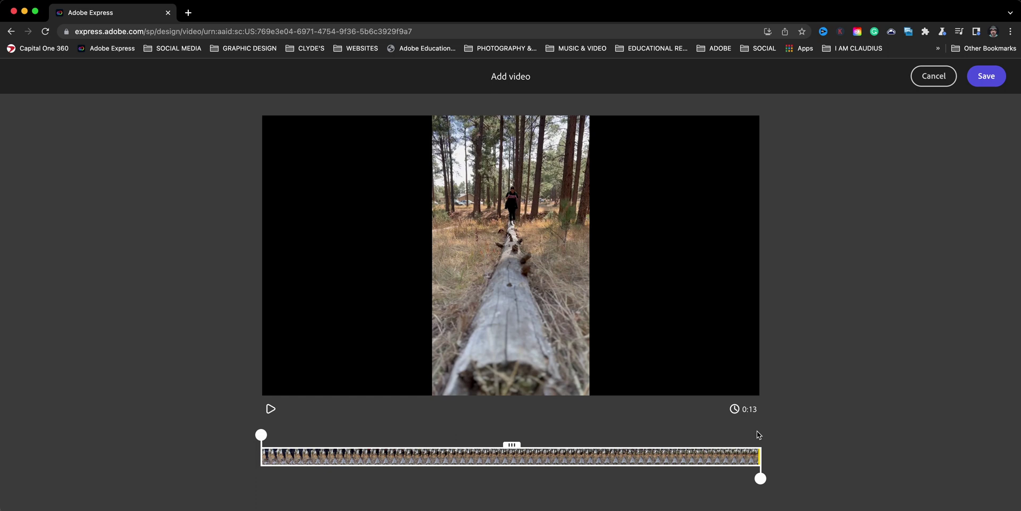
left_click(985, 81)
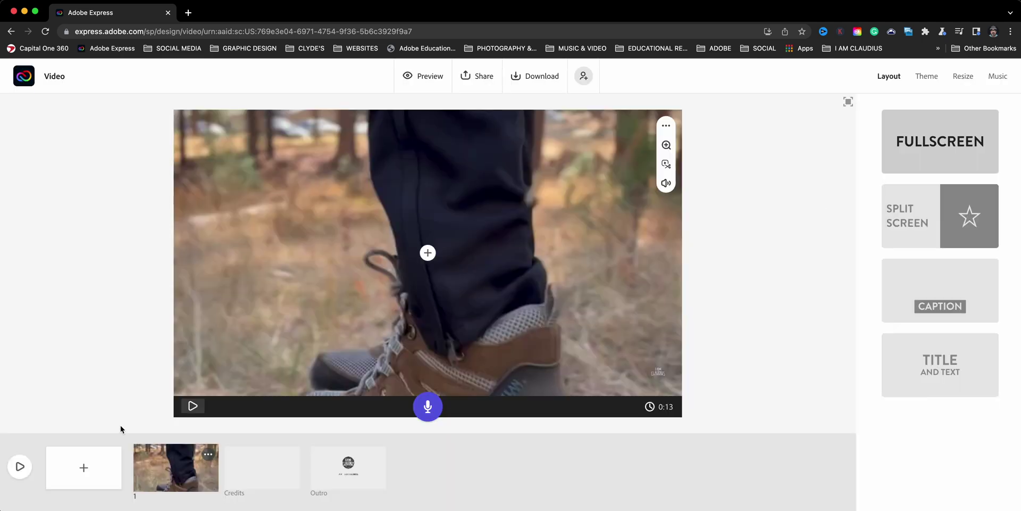
Shift the walking clip's framing lower in scene 1 and apply the split-screen layout.
left_click(193, 406)
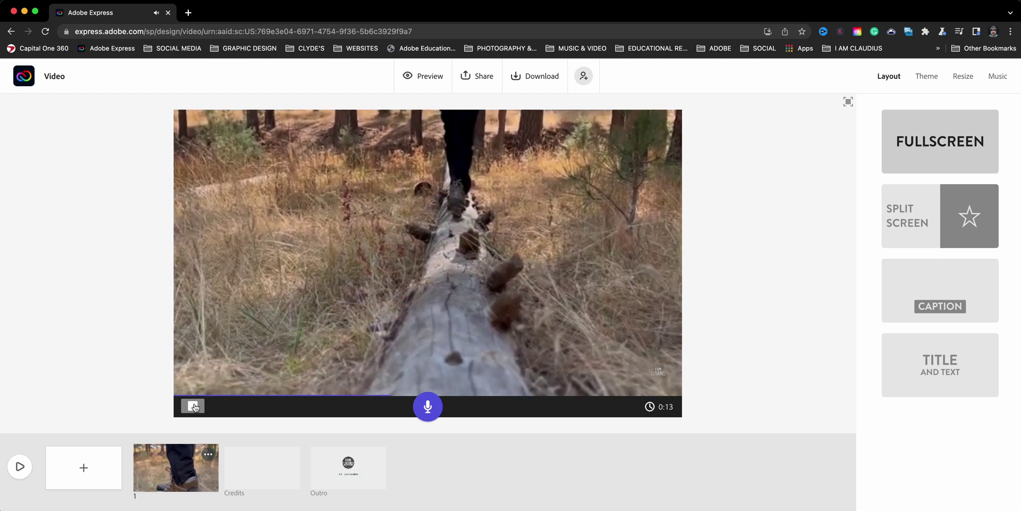
left_click(193, 407)
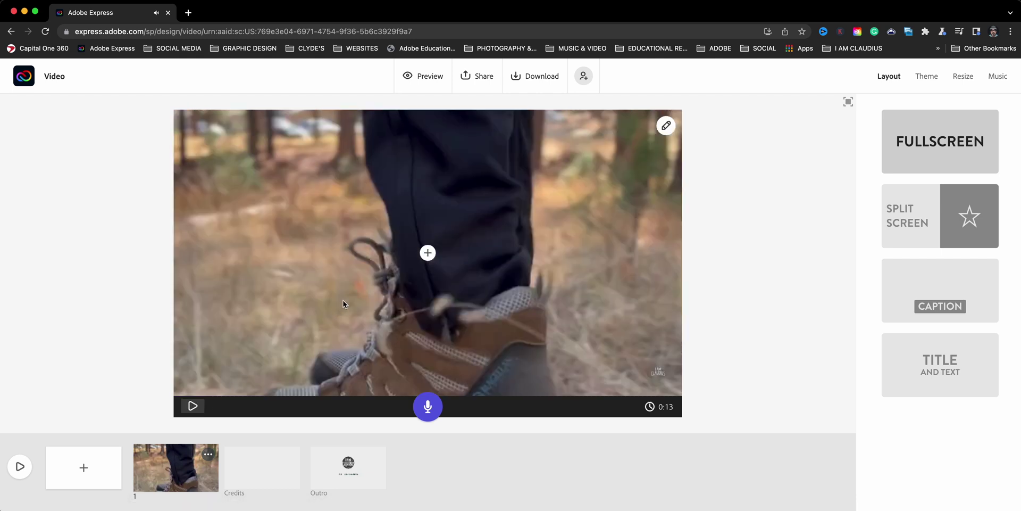
left_click(477, 227)
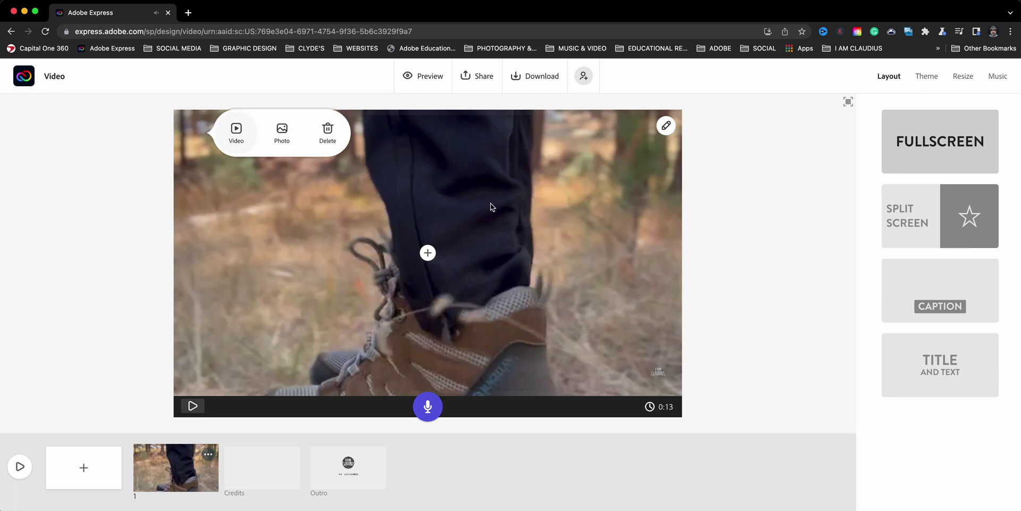
left_click(666, 126)
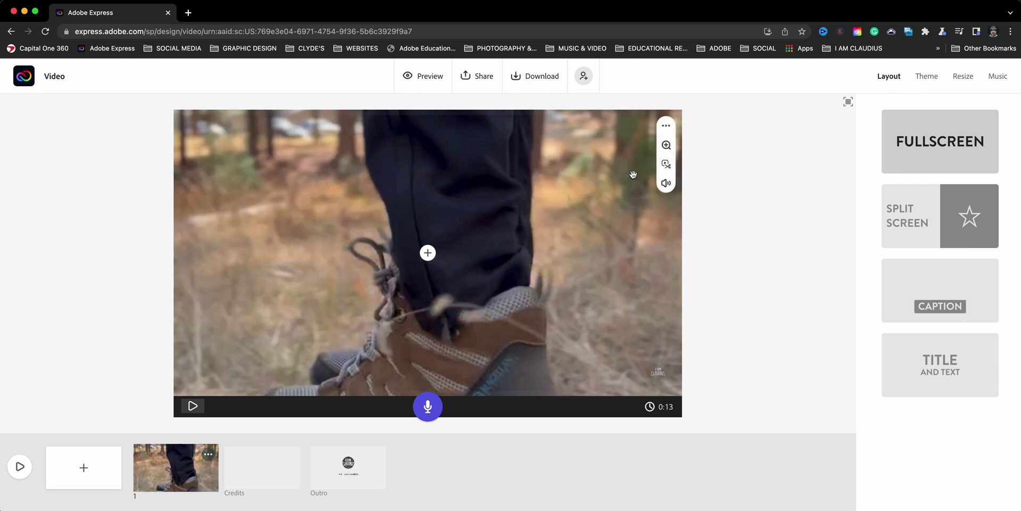
mouse_move(633, 175)
left_mouse_down()
mouse_move(611, 239)
mouse_move(610, 291)
left_mouse_up()
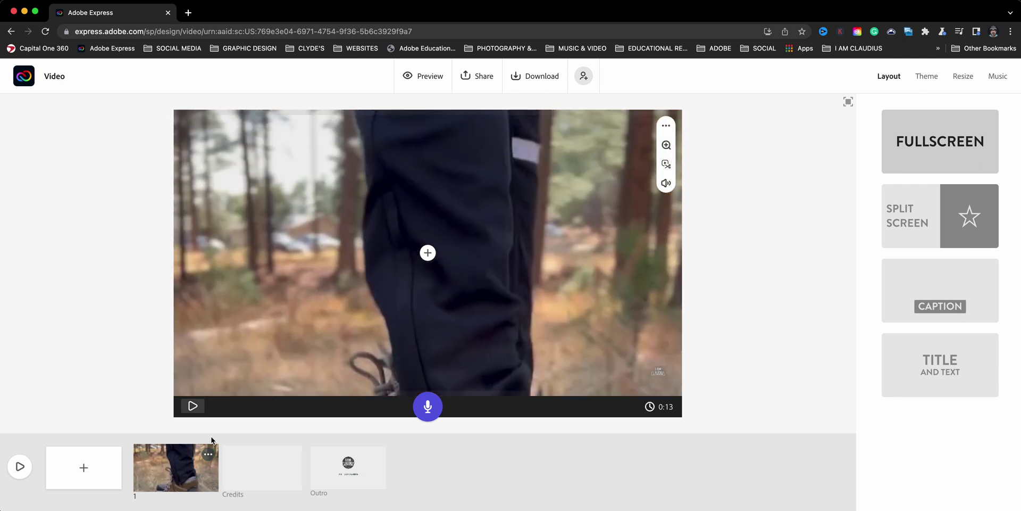
left_click(193, 406)
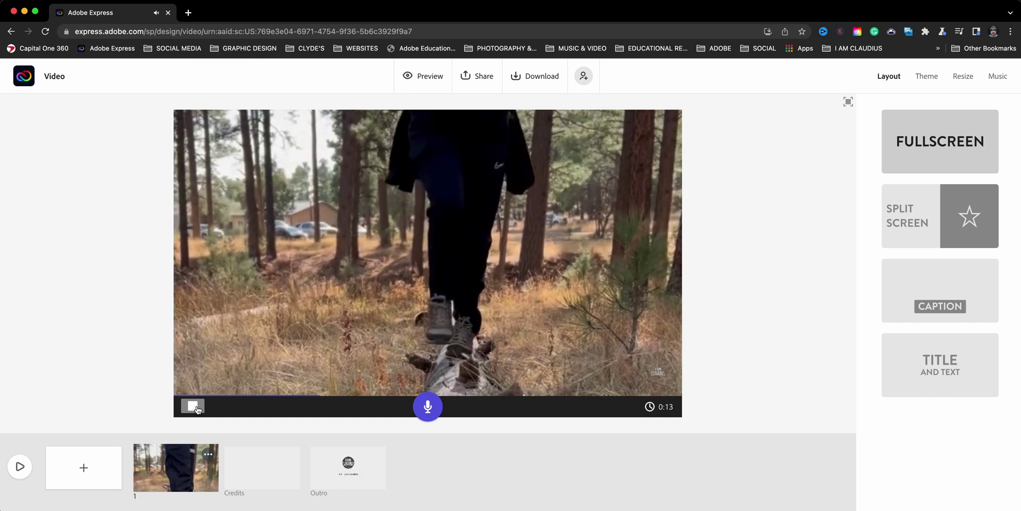
left_click(195, 407)
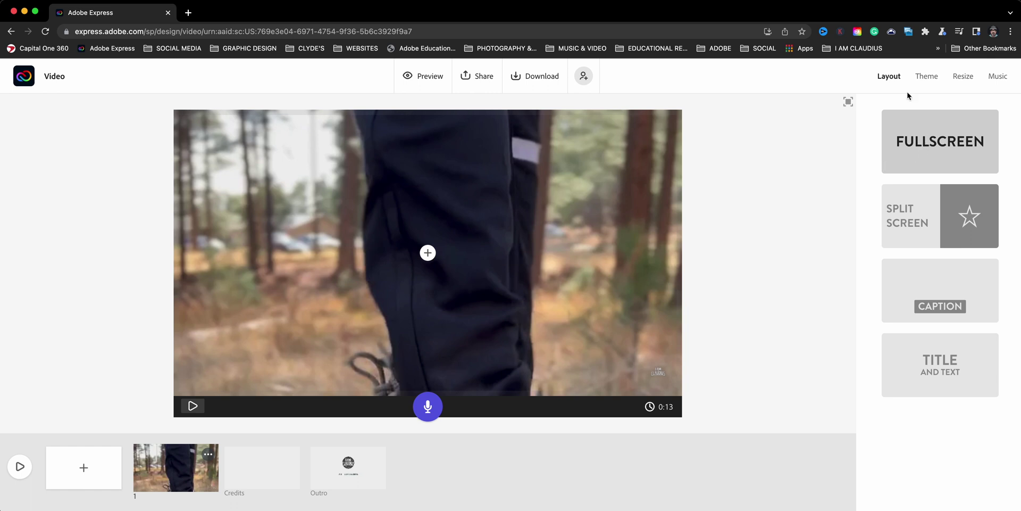
left_click(892, 224)
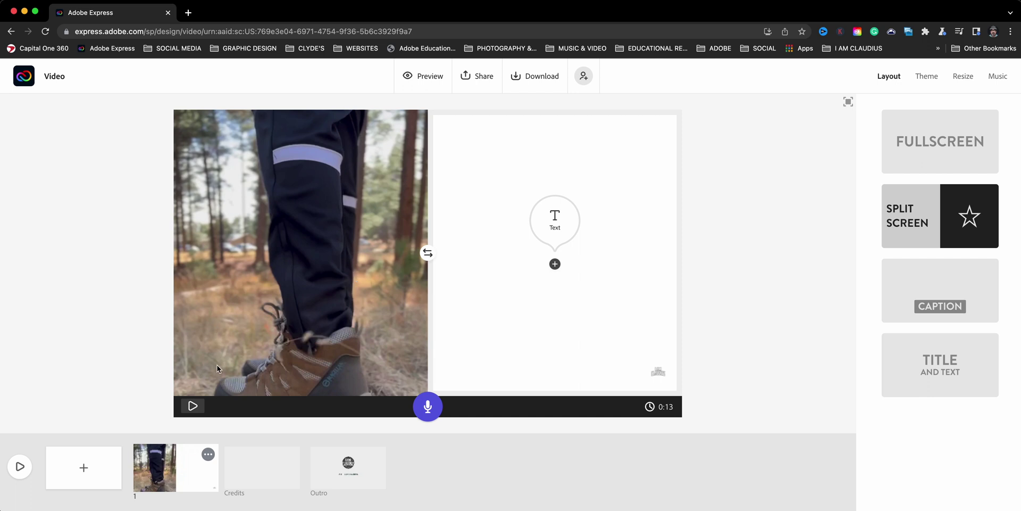
Preview the split-screen scene and type 'WALKING BACKWARDS' in a text box on the right half.
left_click(204, 407)
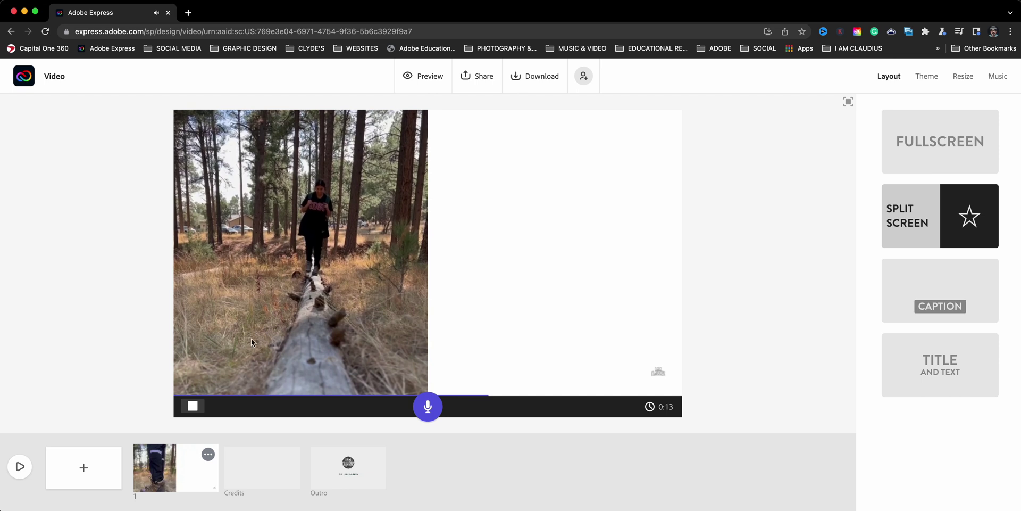
left_click(573, 213)
mouse_move(554, 256)
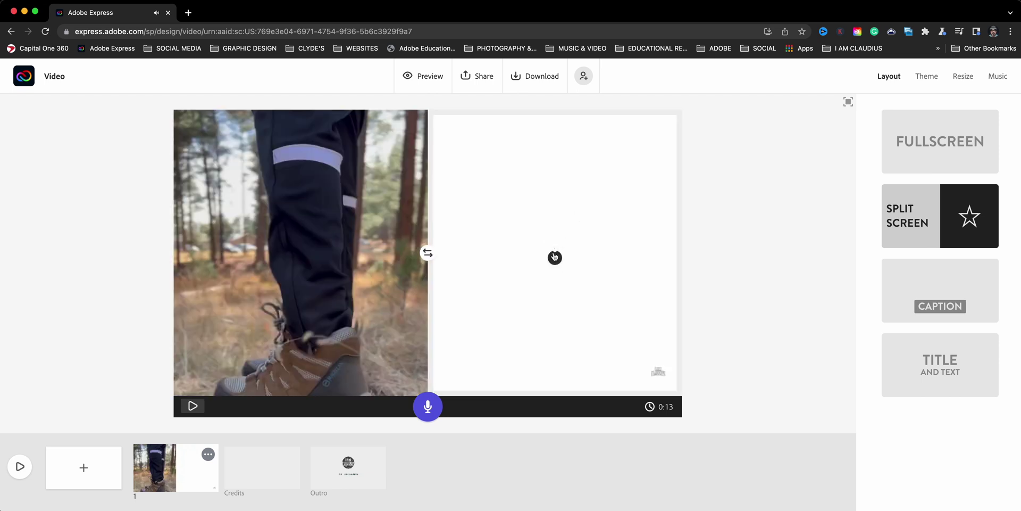
left_click(554, 219)
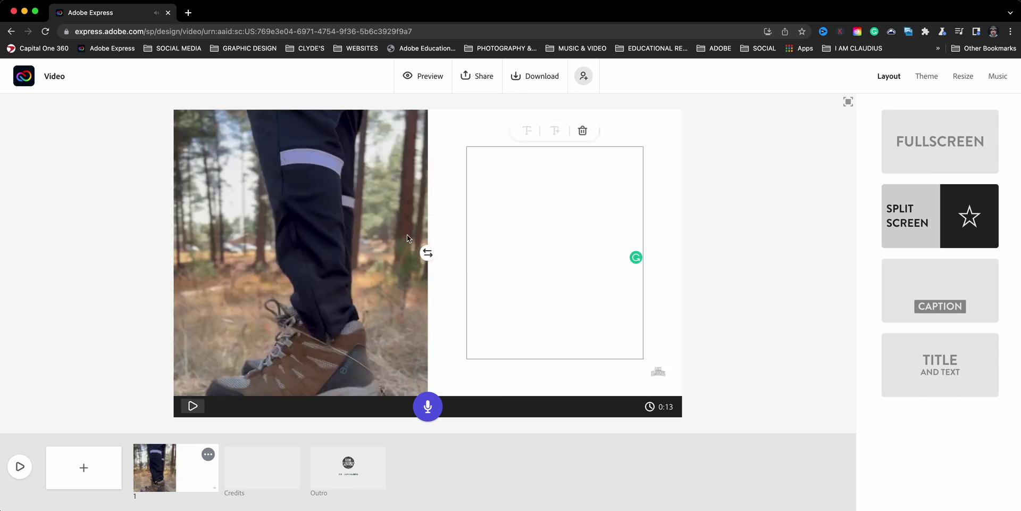
type("WALK")
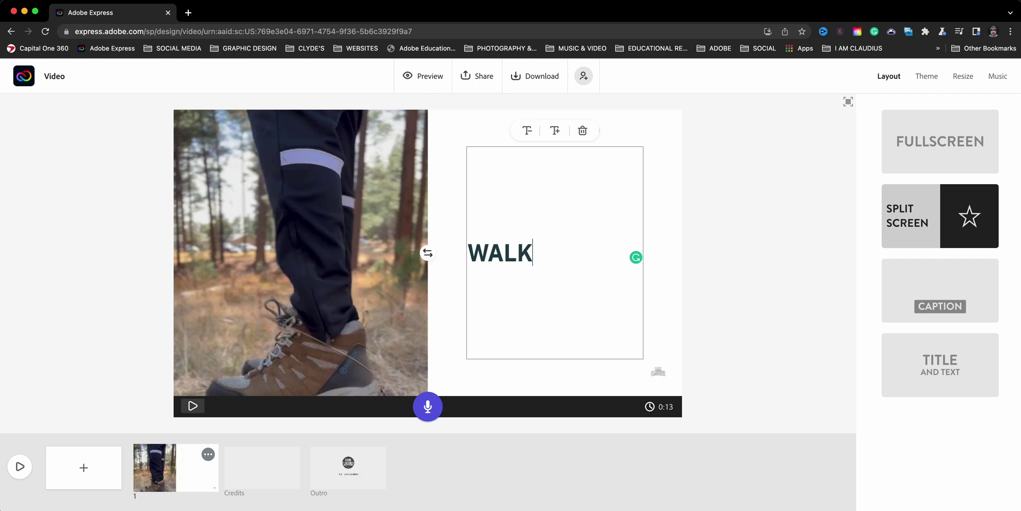
type("ING BACKW")
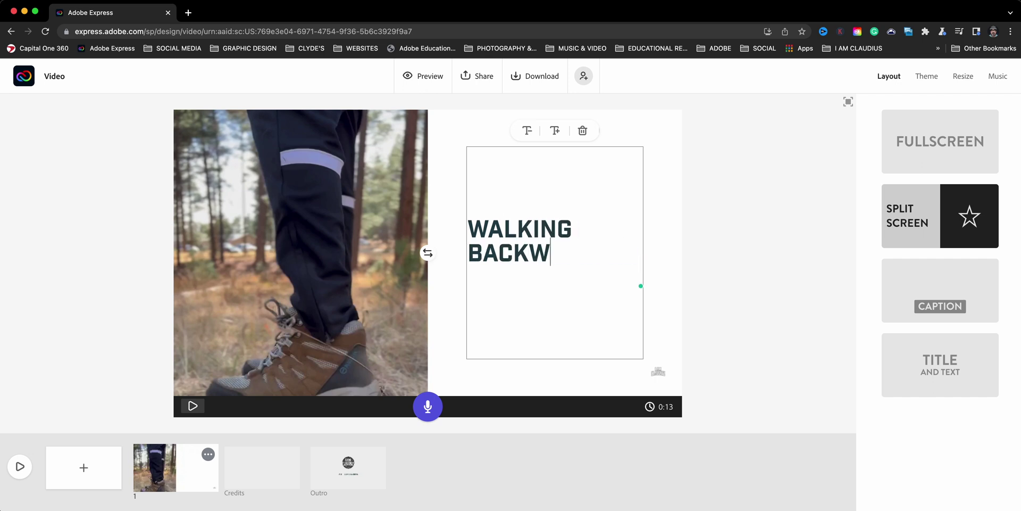
type("ARDS")
left_click(103, 374)
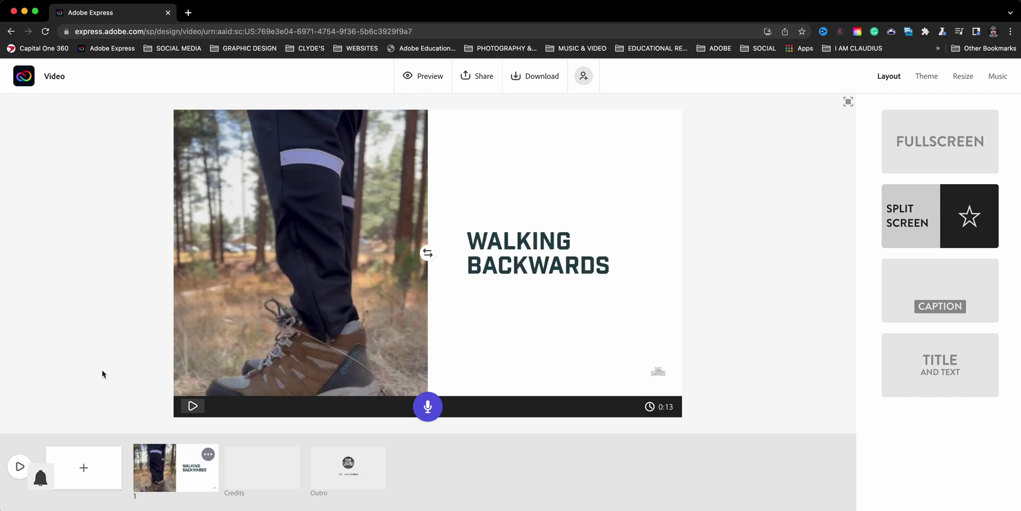